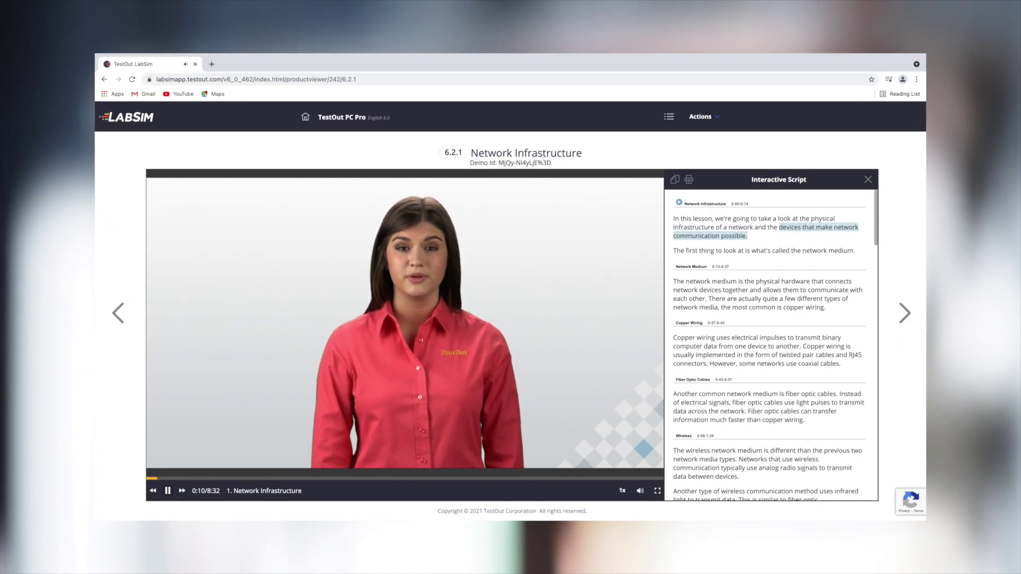
{"action": "scroll", "coordinate": [912, 443], "scroll_direction": "down", "scroll_amount": 5}
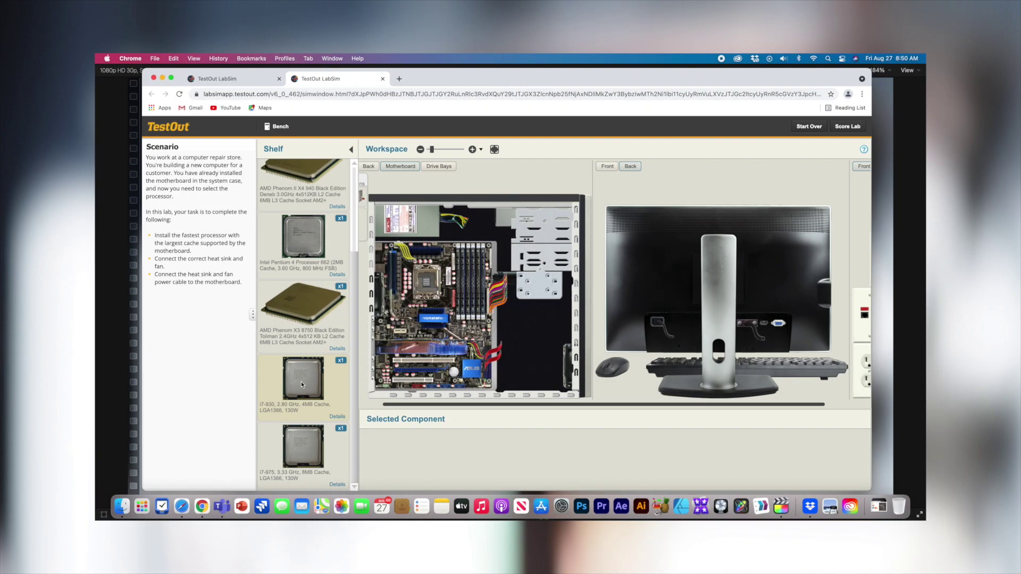
- Install the i7-930 processor from the Shelf onto the motherboard socket
{"action": "left_click_drag", "start_coordinate": [301, 381], "coordinate": [426, 281]}
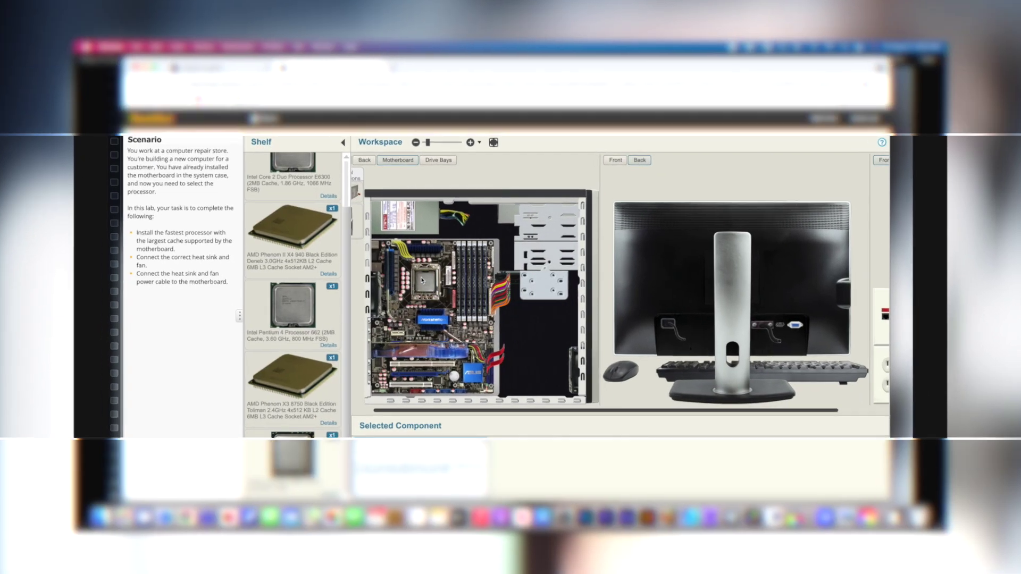